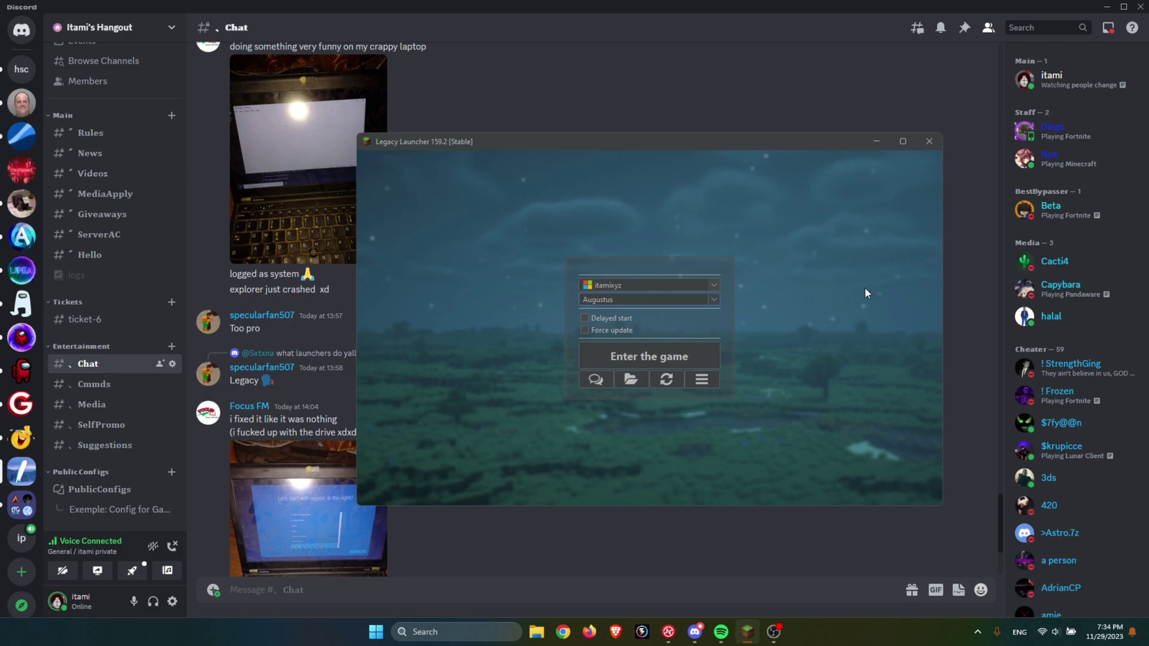
scroll(303, 329, down, 2)
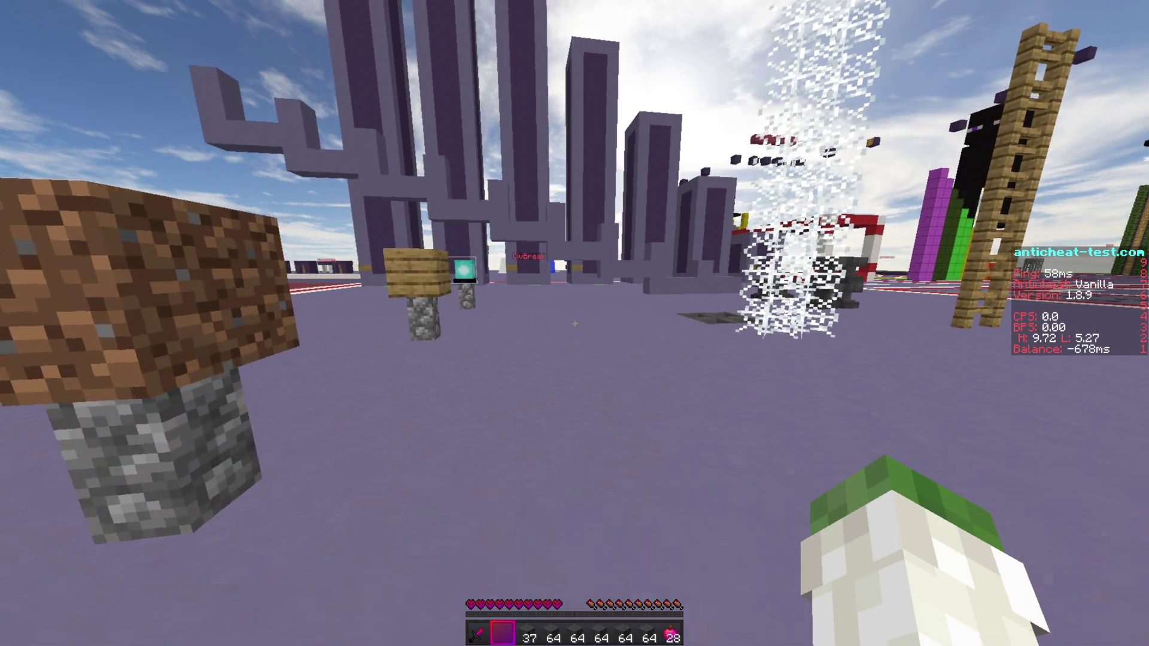
Step: Walk while checking the player list, then bind ClickGui to right shift and open it
key(Tab)
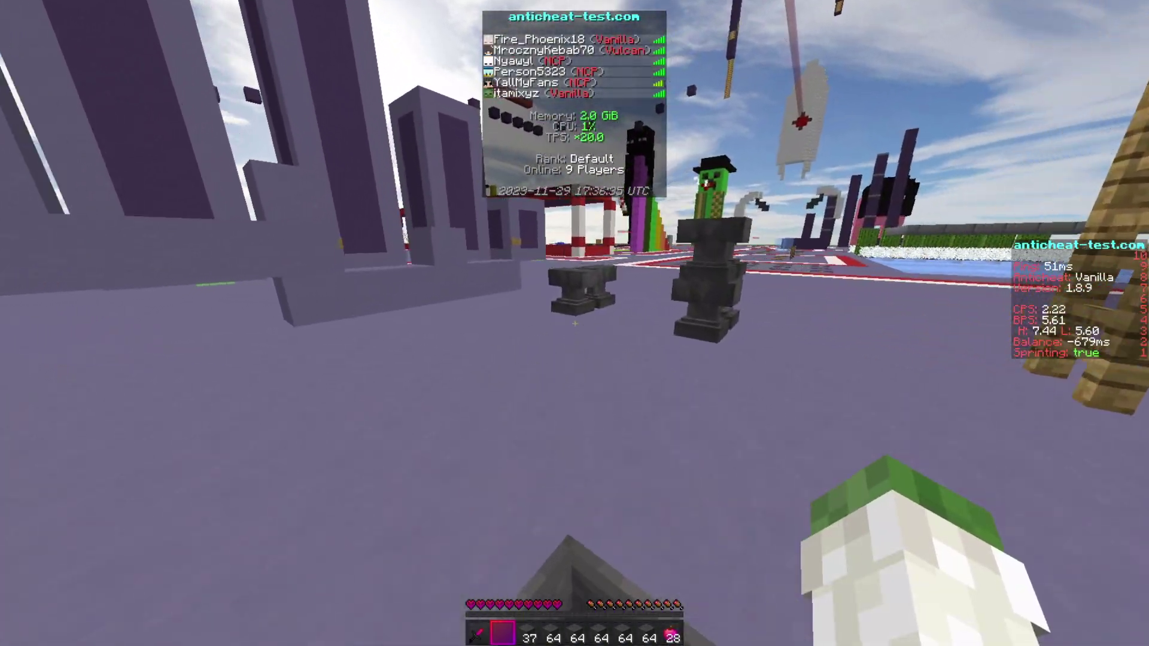
key(w)
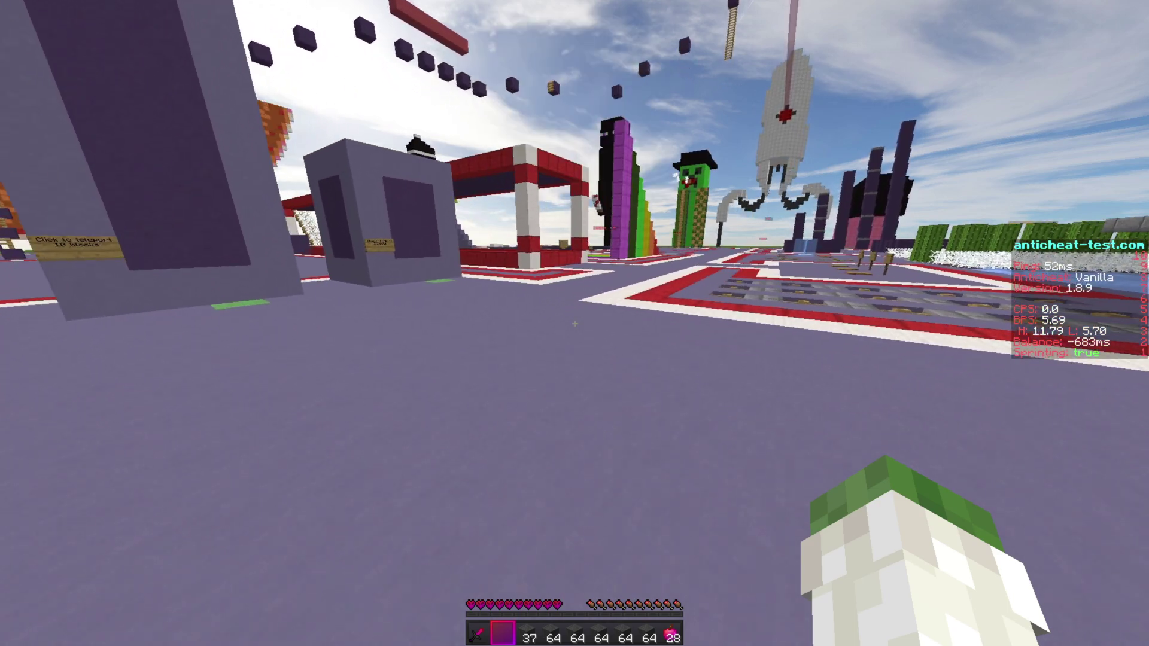
key(F5)
key(F5)
key(Tab)
key(t)
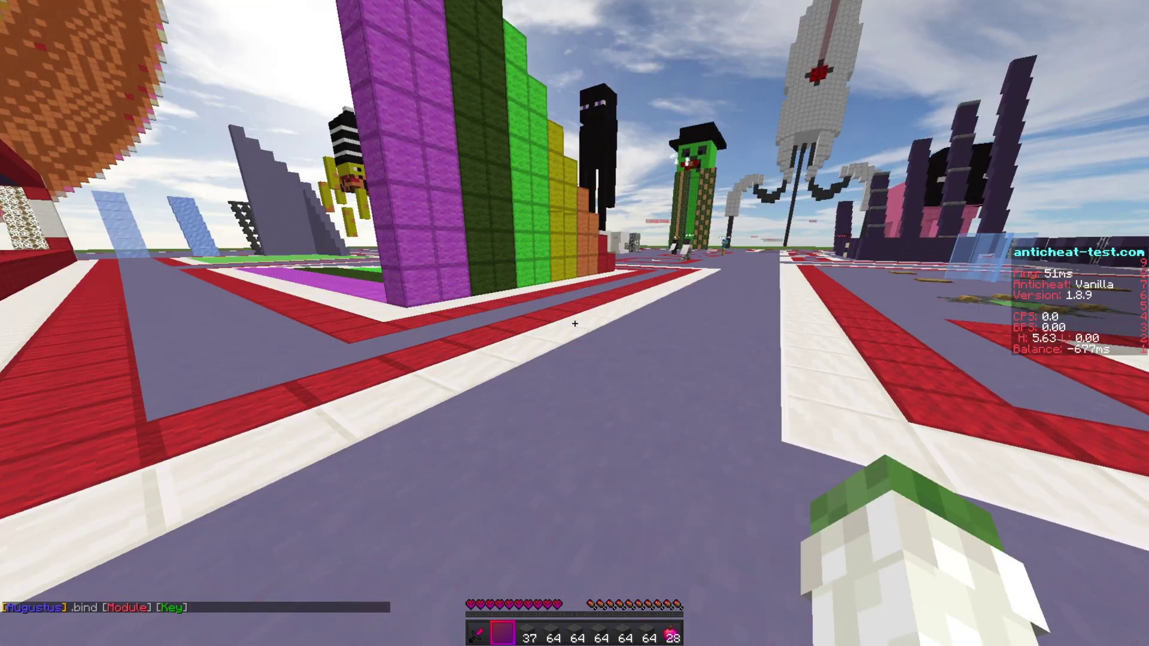
key(w)
text(.bind)
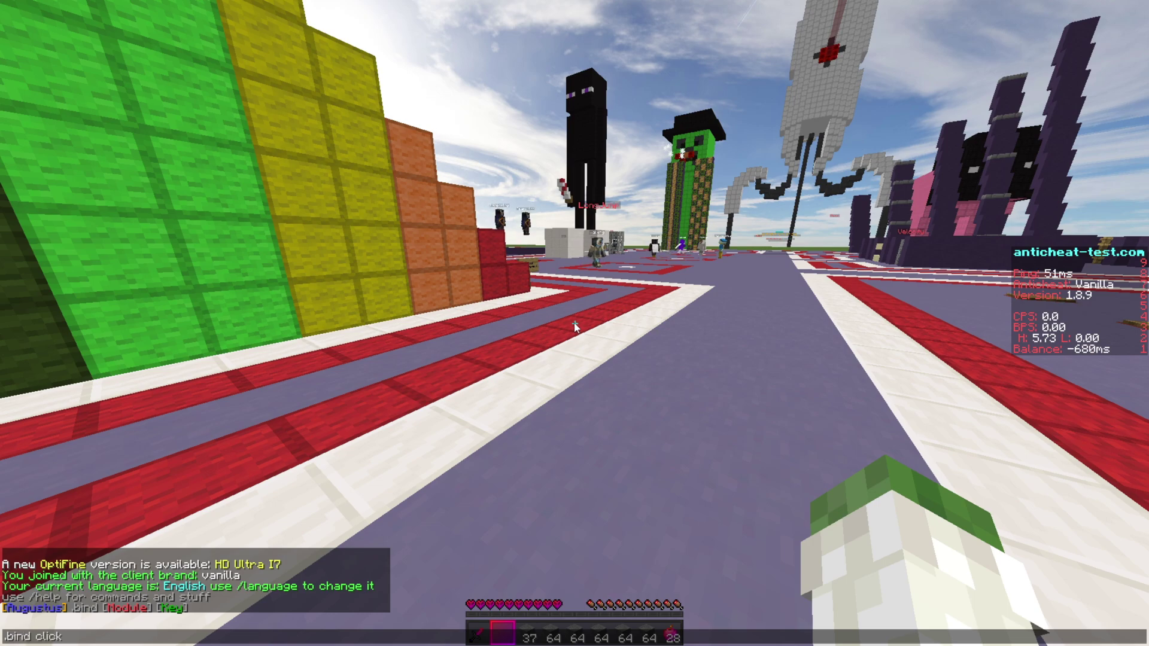
text(clickgui rshift)
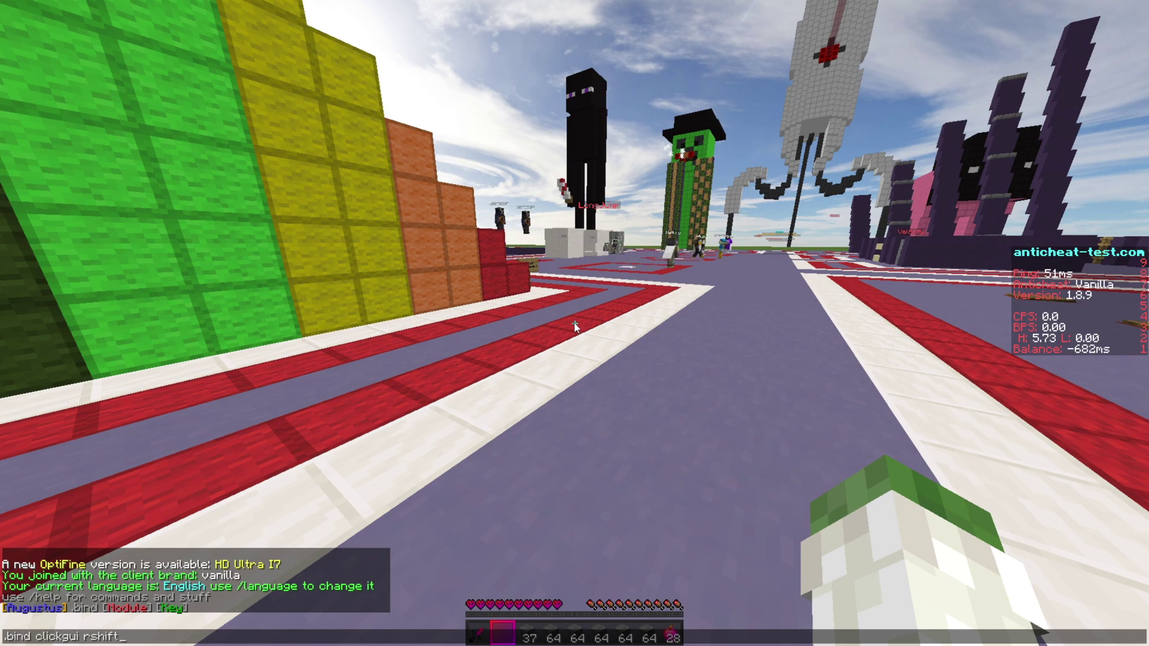
key(Return)
key(shift_r)
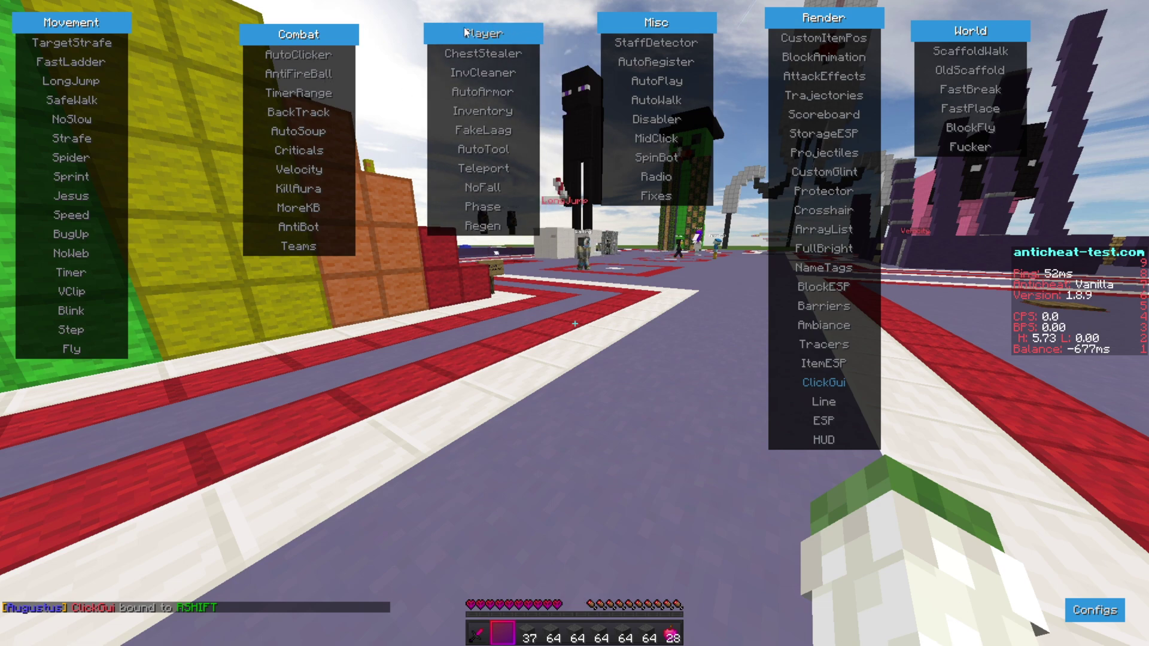
Step: Nudge the Player panel, pick a saved config from the Configs list, and exit the GUI
drag(497, 39, 457, 28)
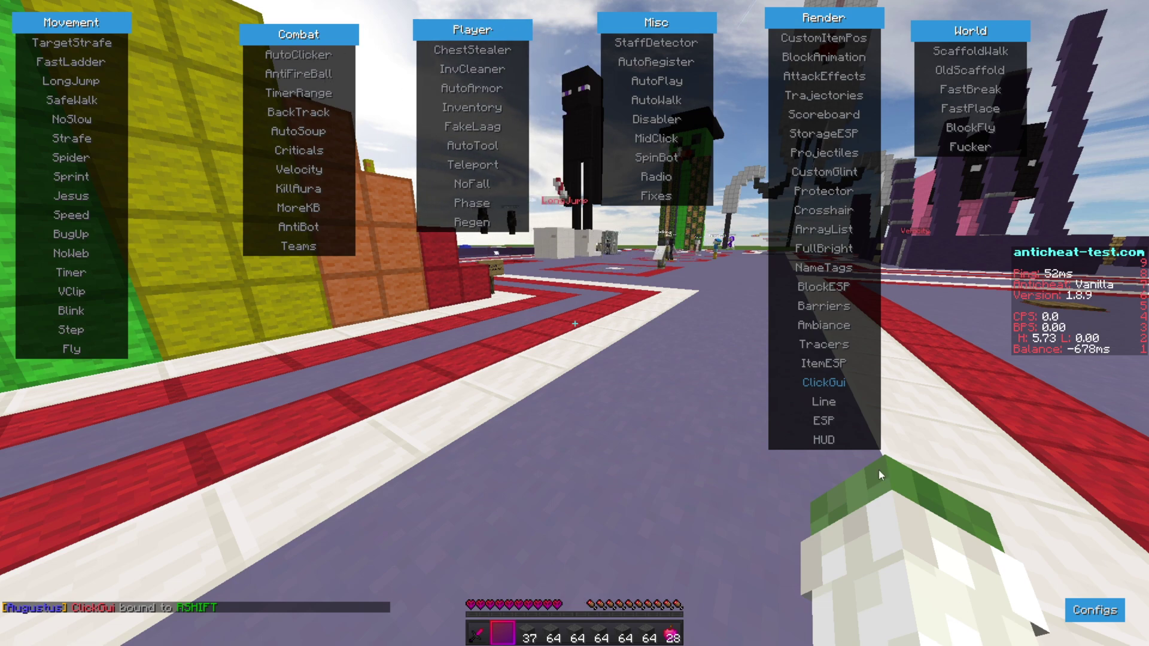
click(1081, 616)
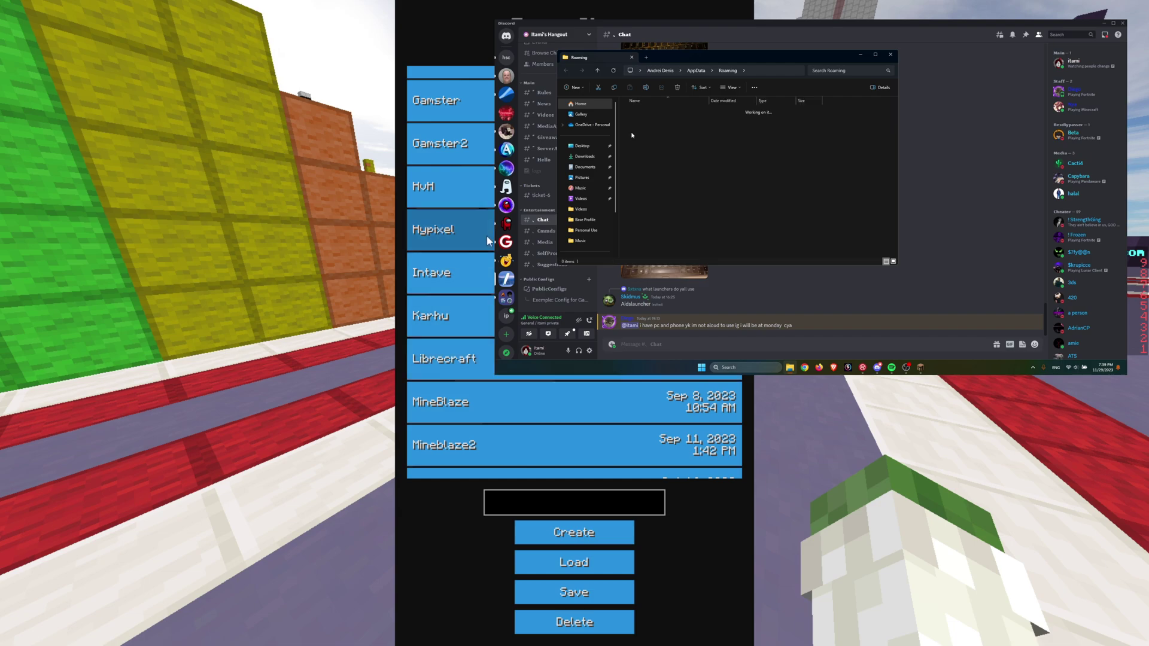
scroll(419, 269, down, 3)
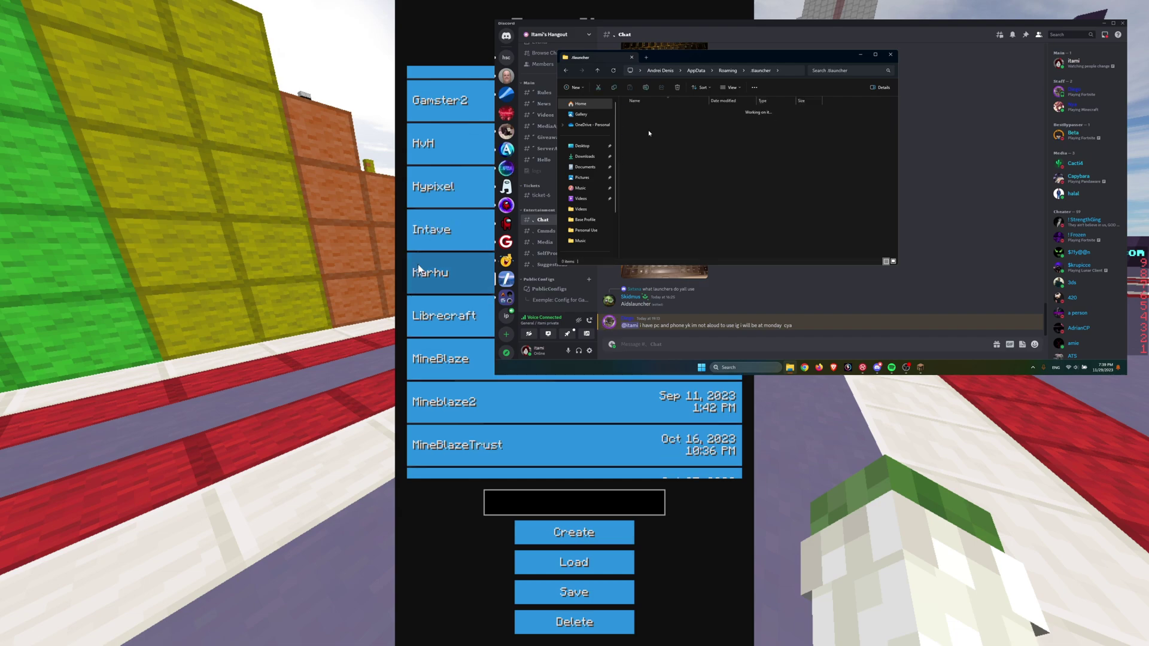
scroll(418, 270, down, 1)
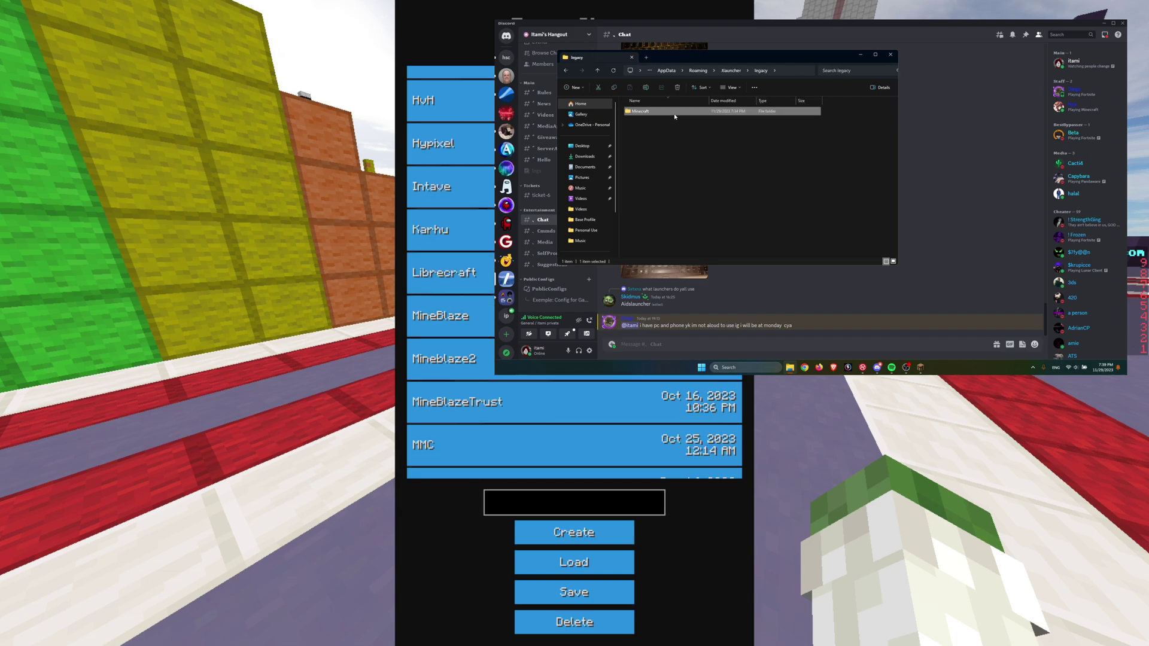
double_click(637, 111)
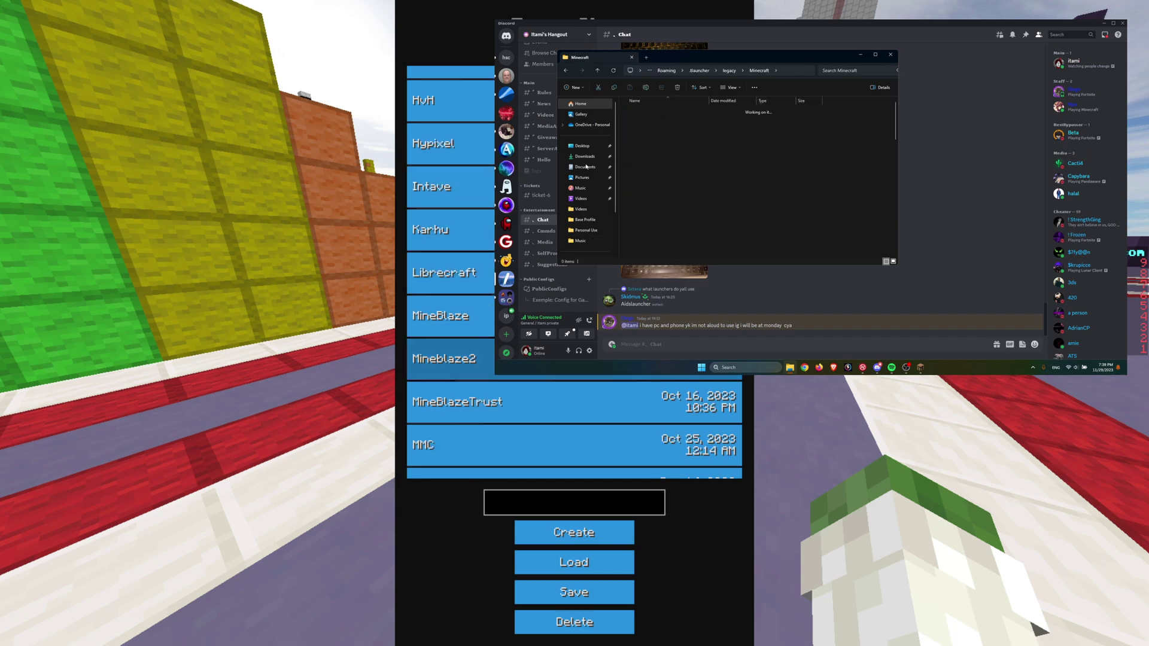
scroll(419, 359, down, 3)
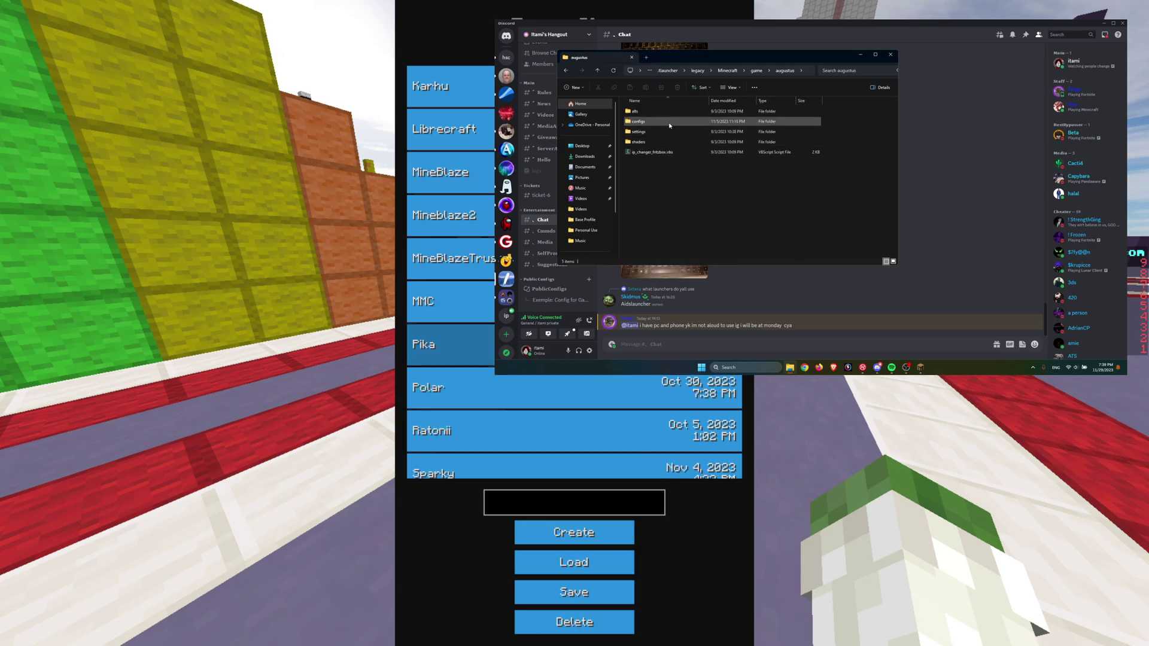
key(Escape)
key(Escape)
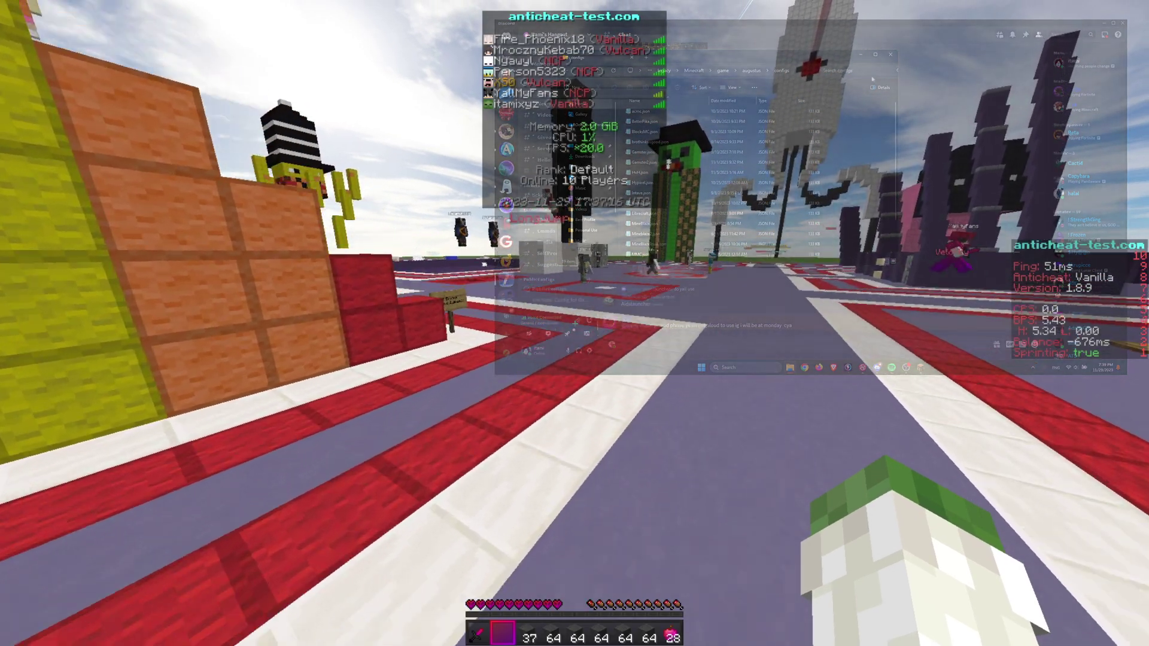
Step: Walk forward through the arena viewing the player list, then reopen the ClickGUI panels
key(w)
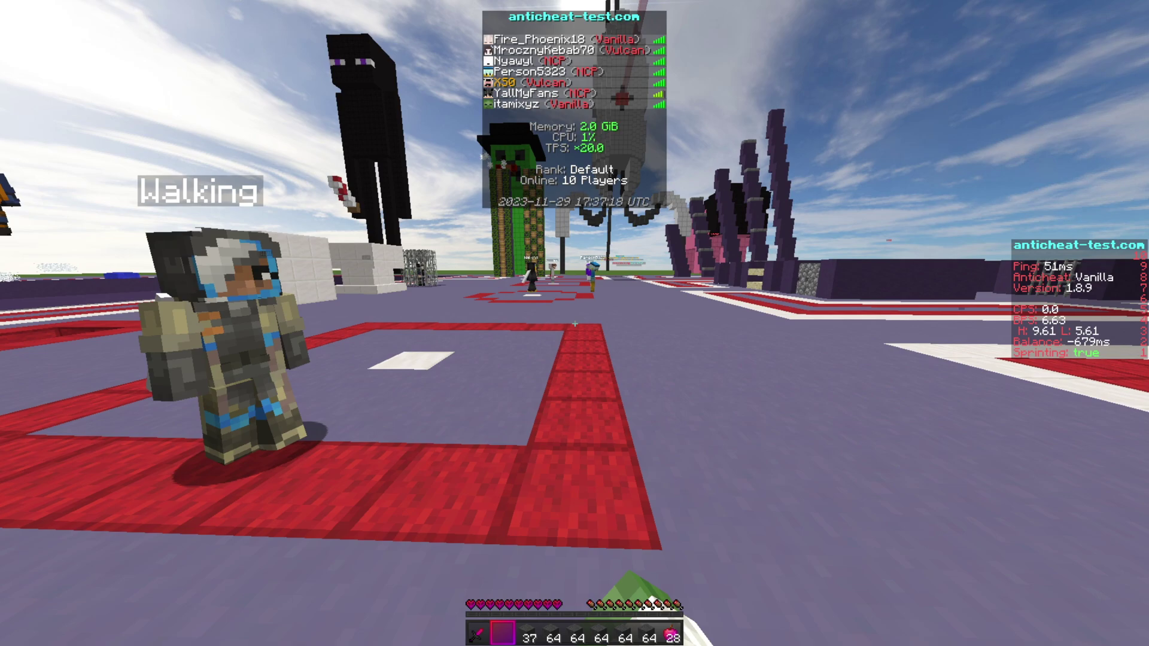
key(w)
key(Tab)
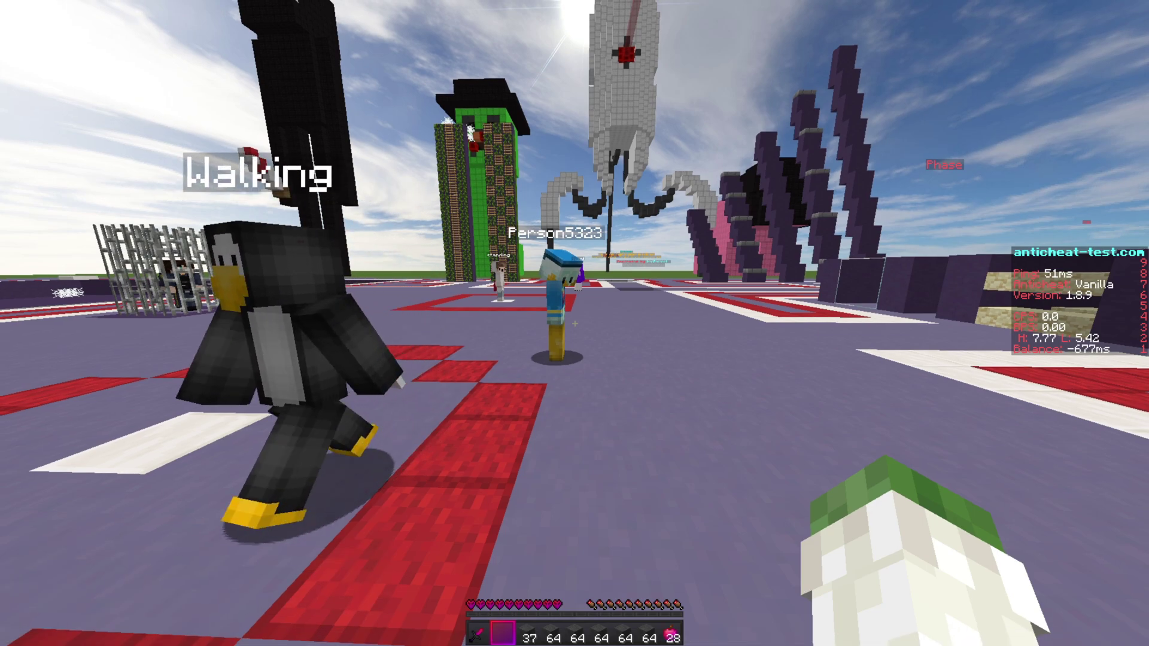
key(w)
key(shift)
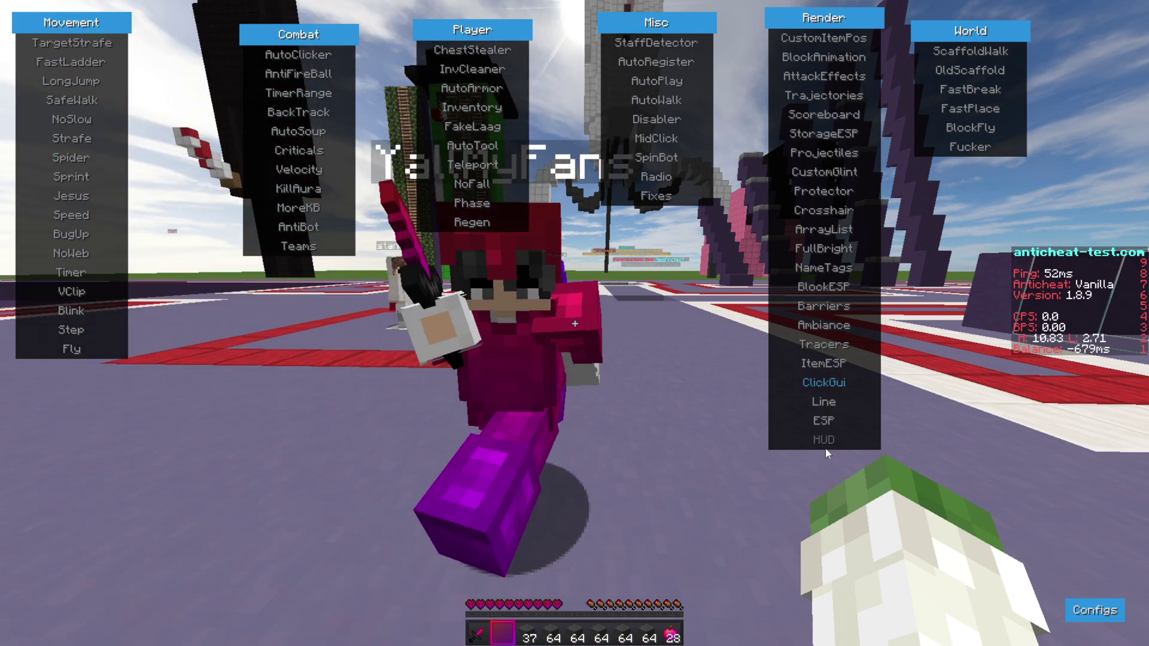
Step: Enable the HUD module and toggle its hotbar and background options
click(826, 440)
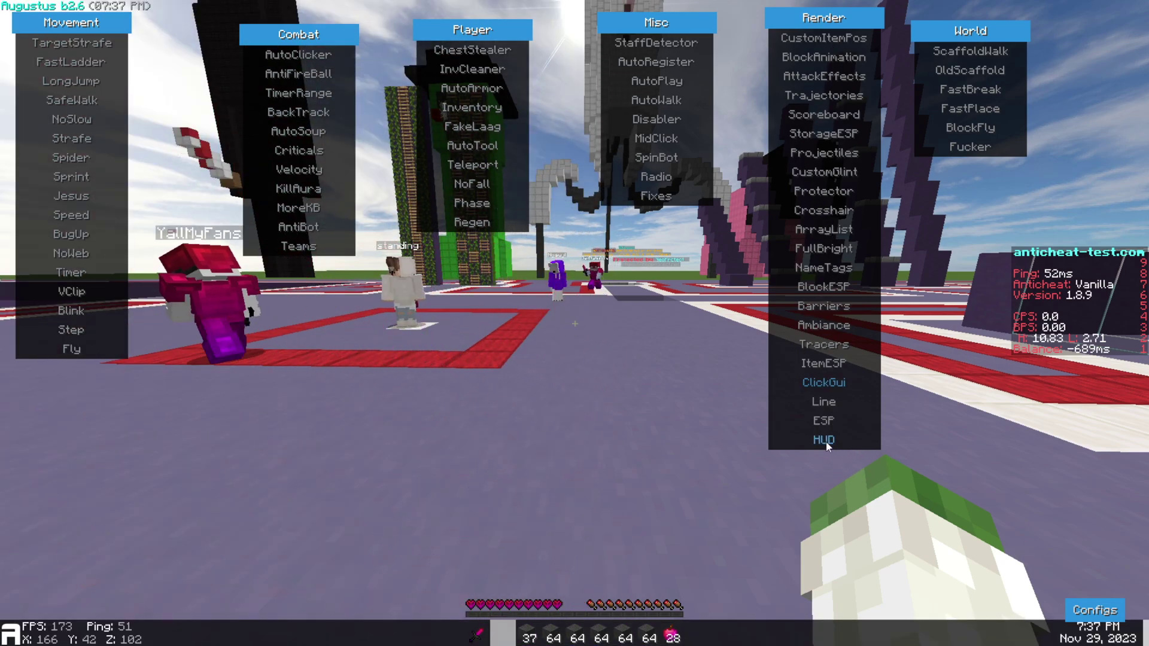
right_click(823, 441)
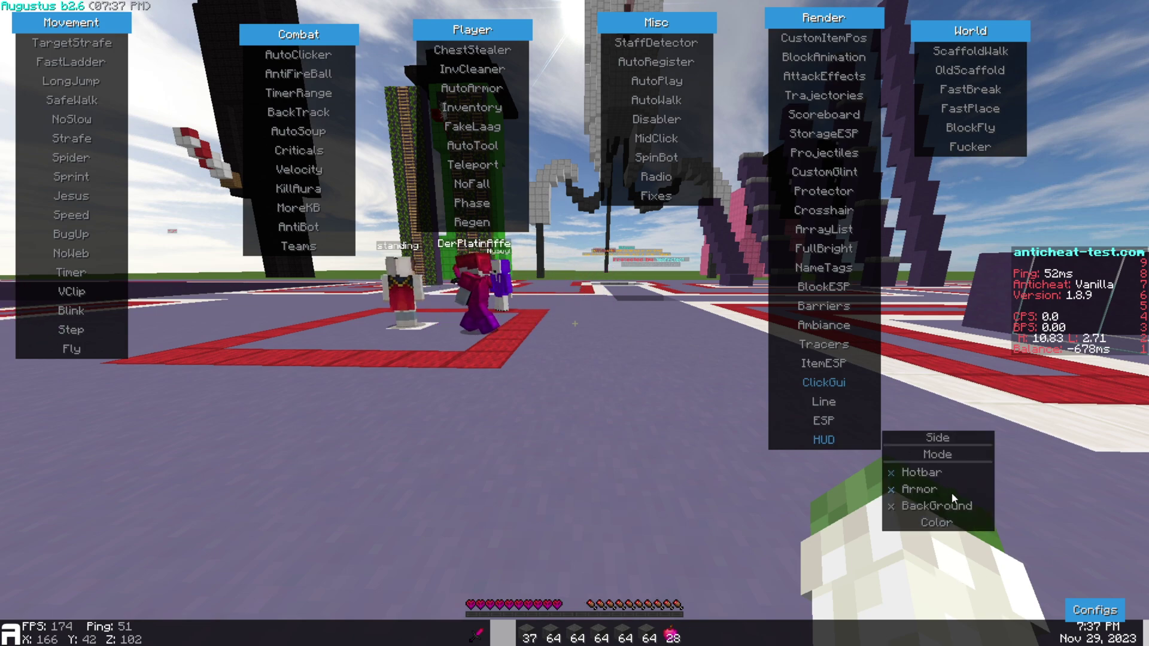
click(943, 471)
click(933, 507)
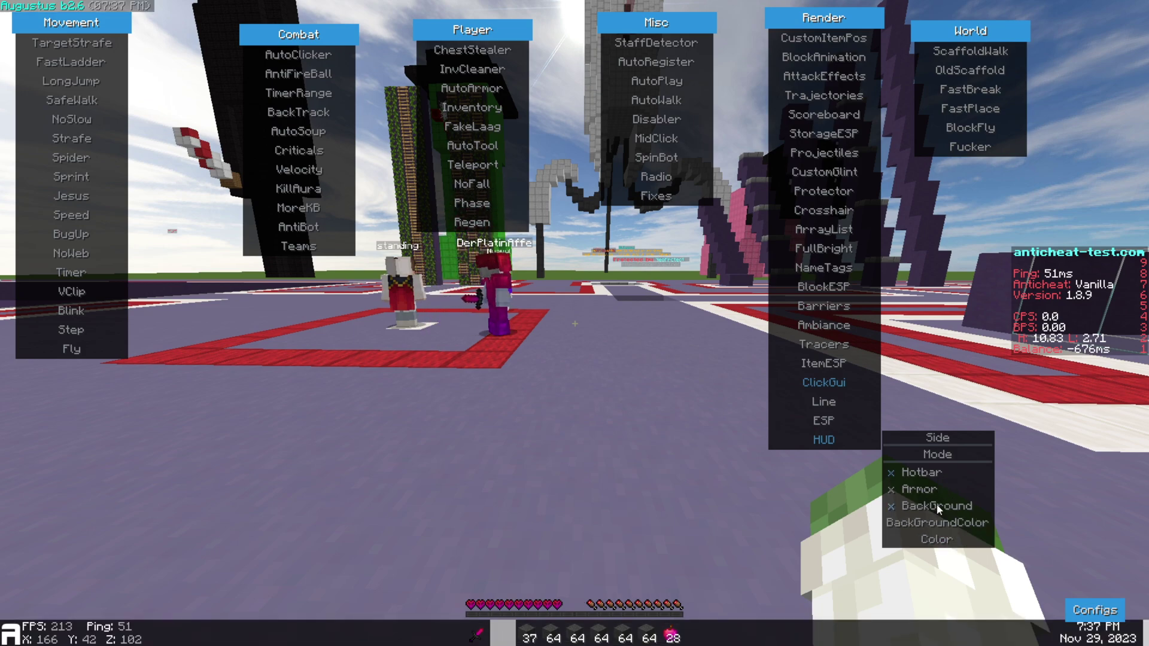
click(934, 507)
click(930, 476)
Step: Close the HUD settings, move the World panel lower, and open ArrayList settings
right_click(859, 442)
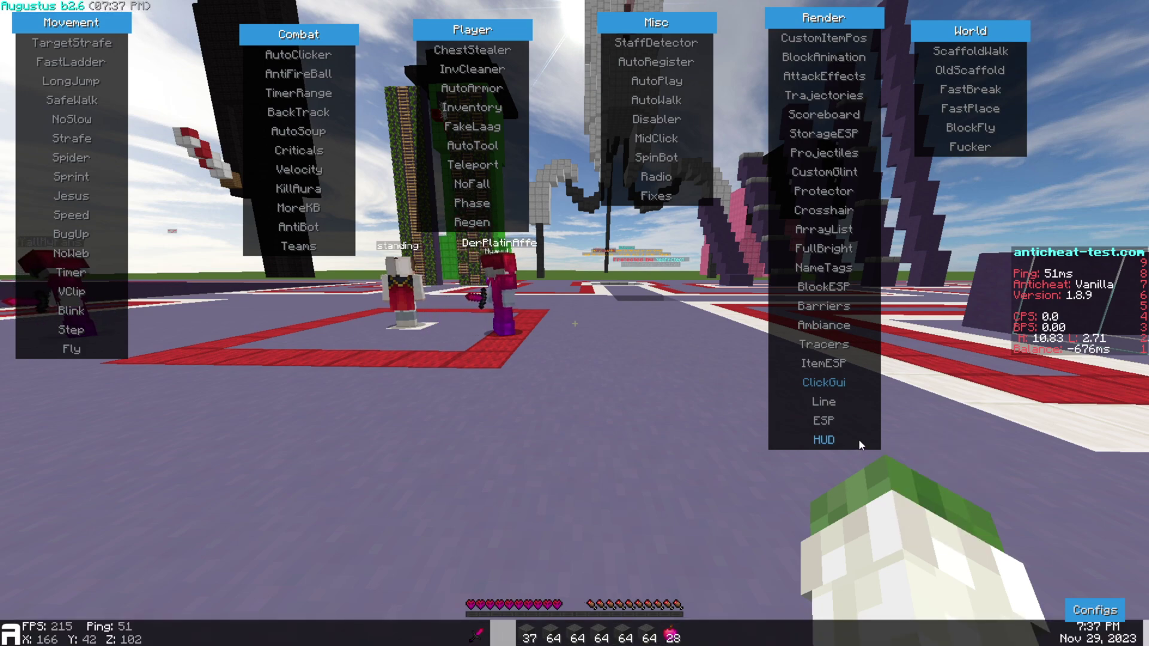
mouse_move(999, 23)
mouse_down()
mouse_move(1010, 384)
mouse_move(1127, 389)
mouse_up()
right_click(823, 229)
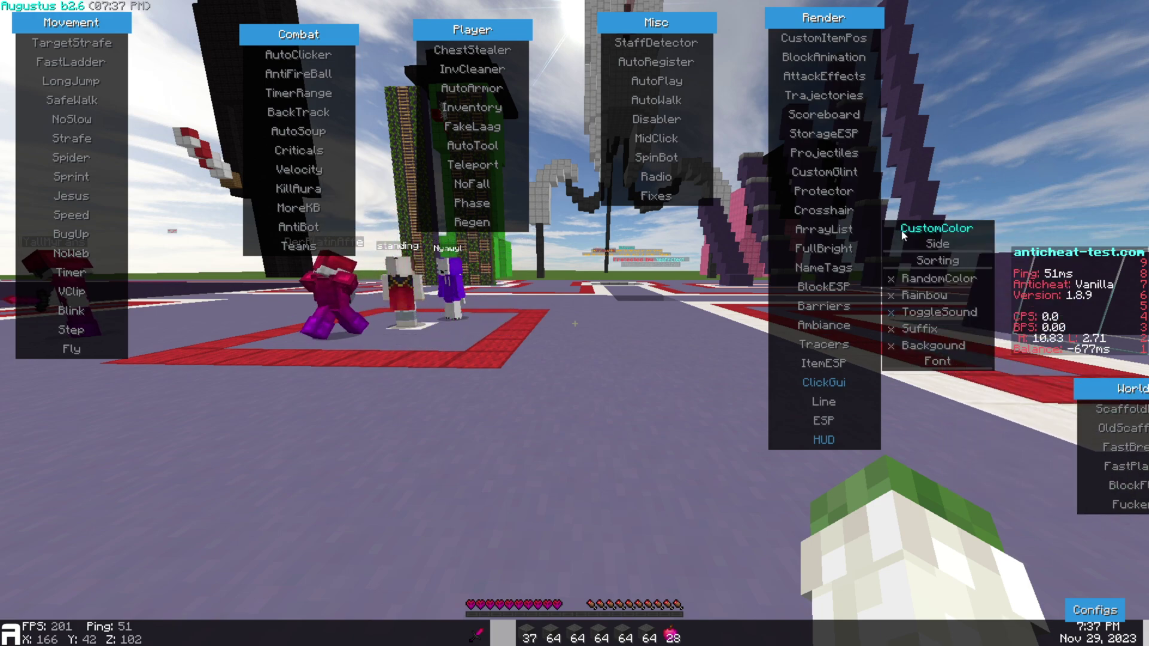
Step: Enable ArrayList with a cyan custom colour, then return the World panel to the top right
click(823, 229)
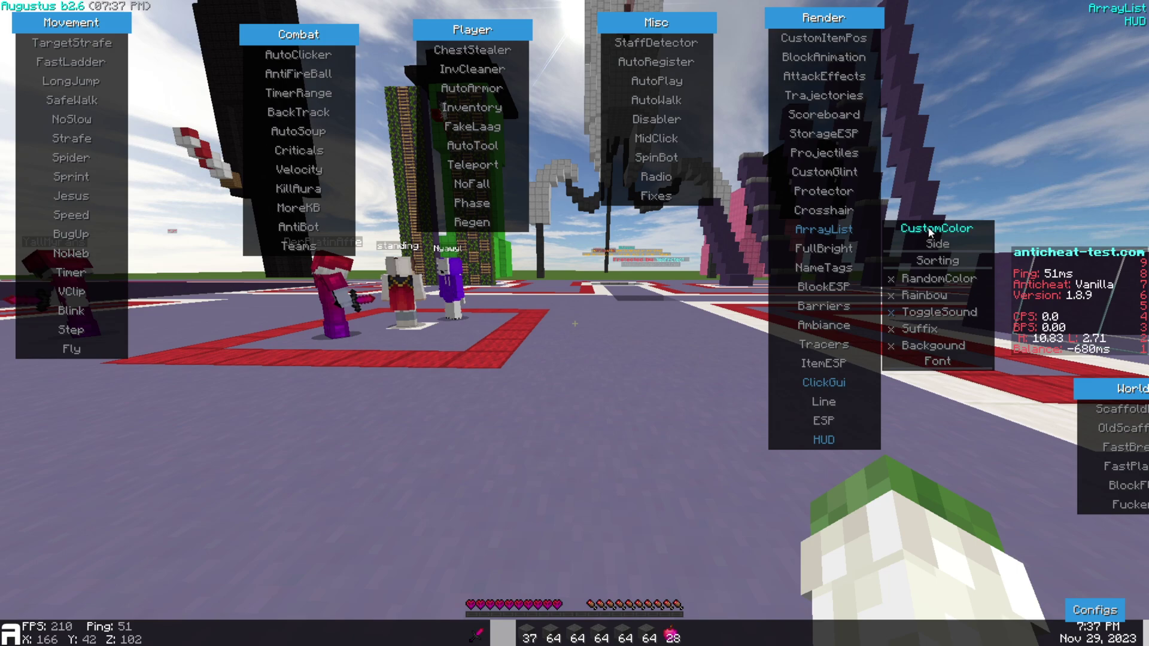
click(930, 232)
drag(619, 447, 632, 451)
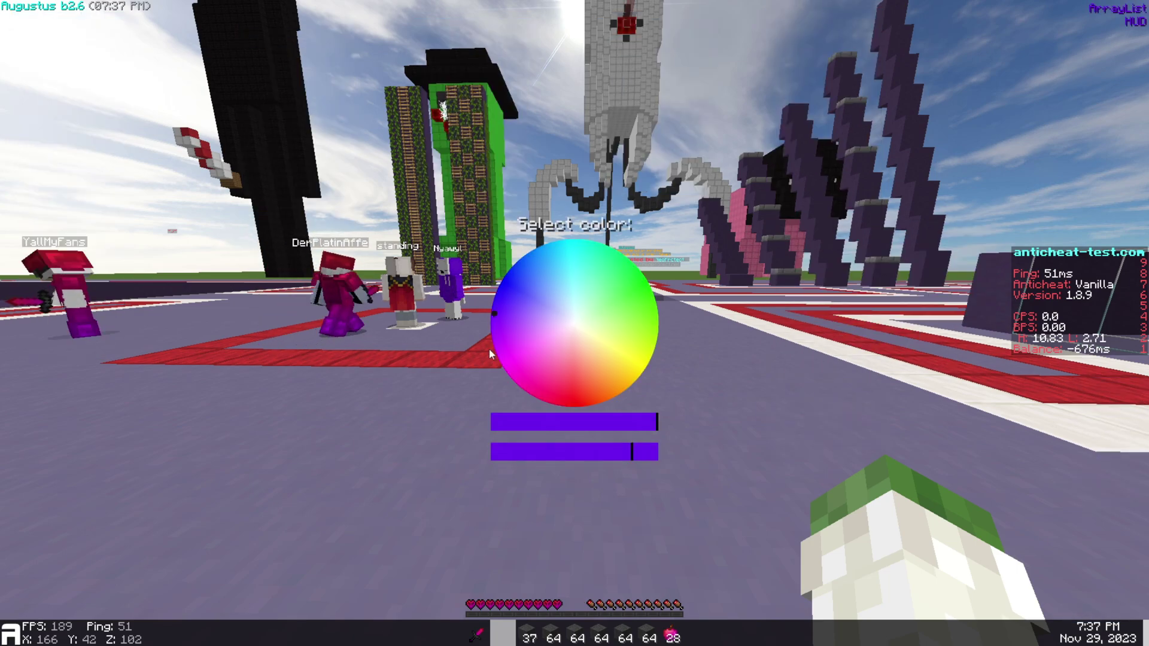
drag(652, 254, 572, 245)
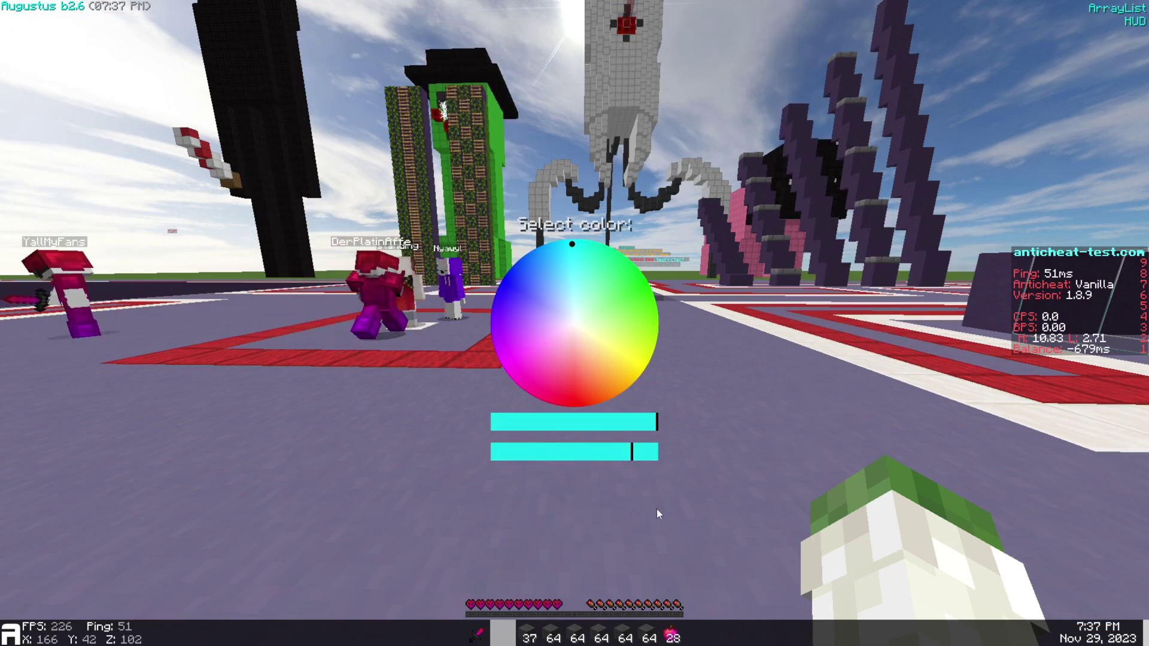
key(Escape)
click(875, 231)
mouse_move(943, 225)
mouse_down()
mouse_move(1071, 403)
mouse_move(987, 68)
mouse_up()
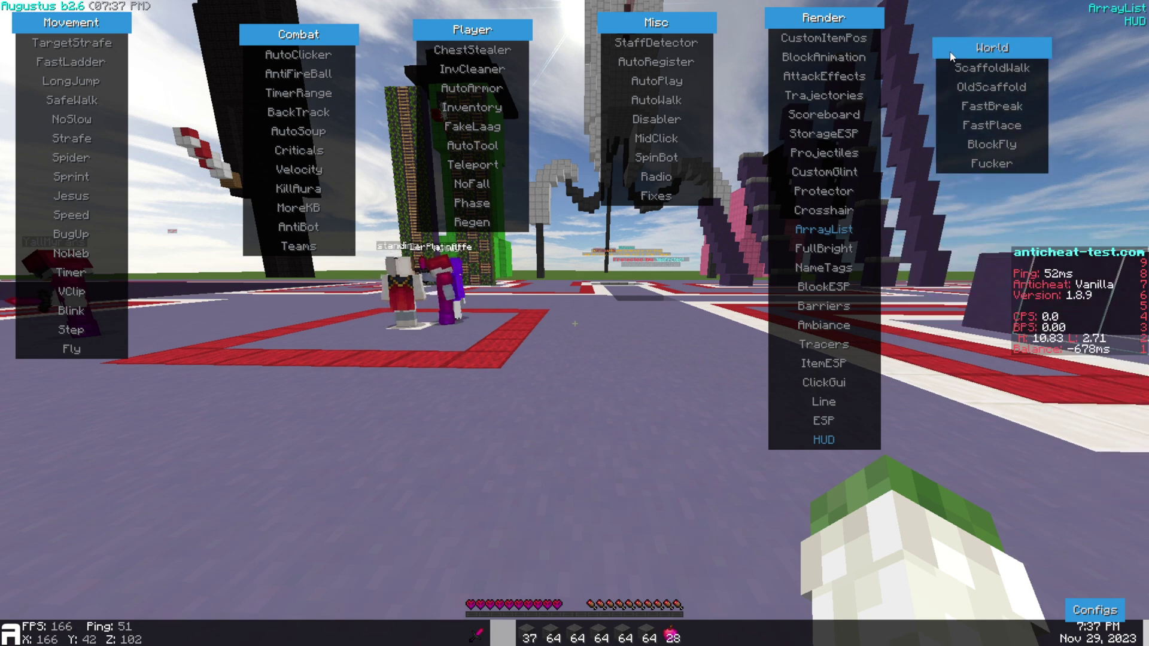
Step: Leave the module menu, walk forward, and bind KillAura to R via chat
key(Escape)
key(w)
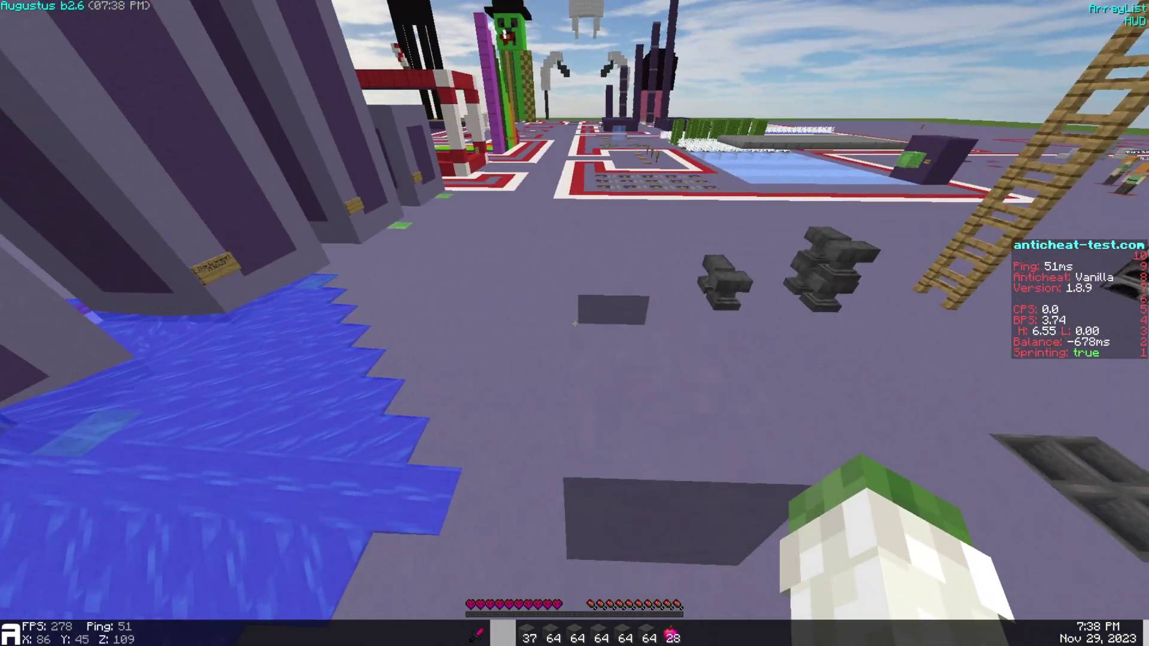
key(w)
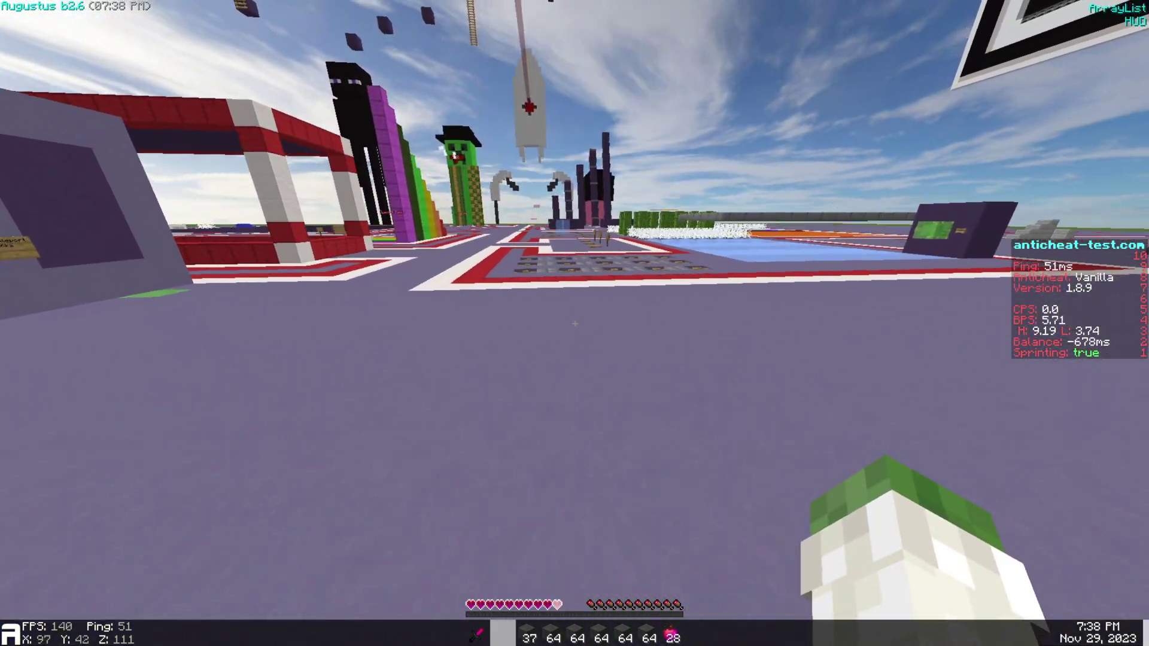
key(shift_r)
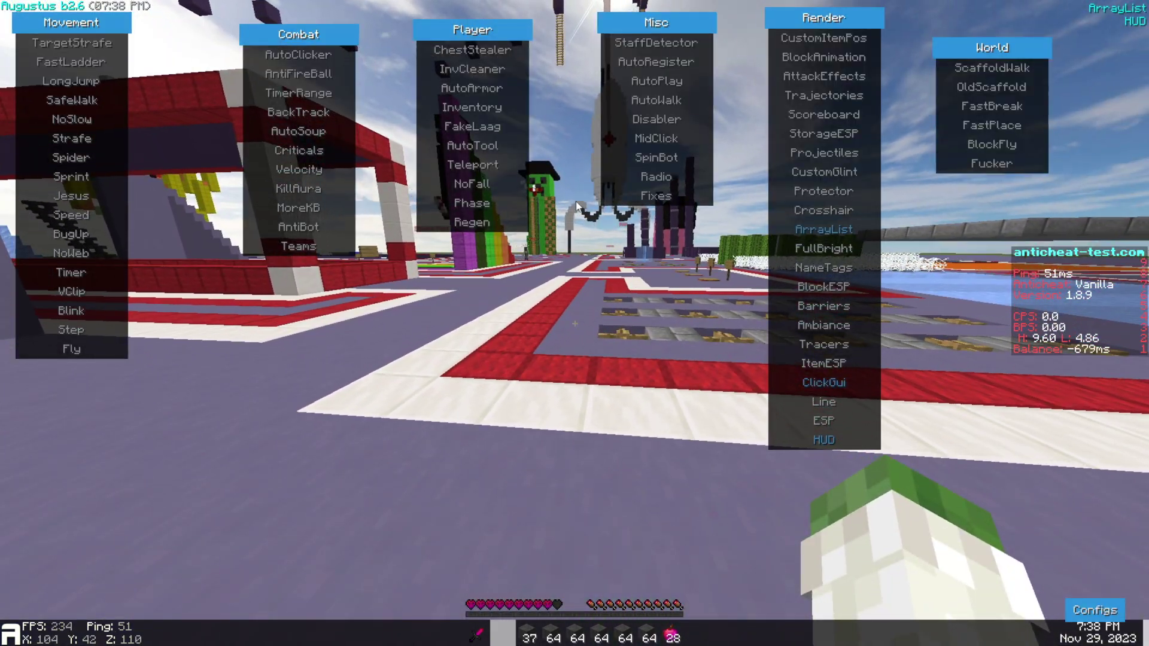
key(Escape)
text(wtbind ki)
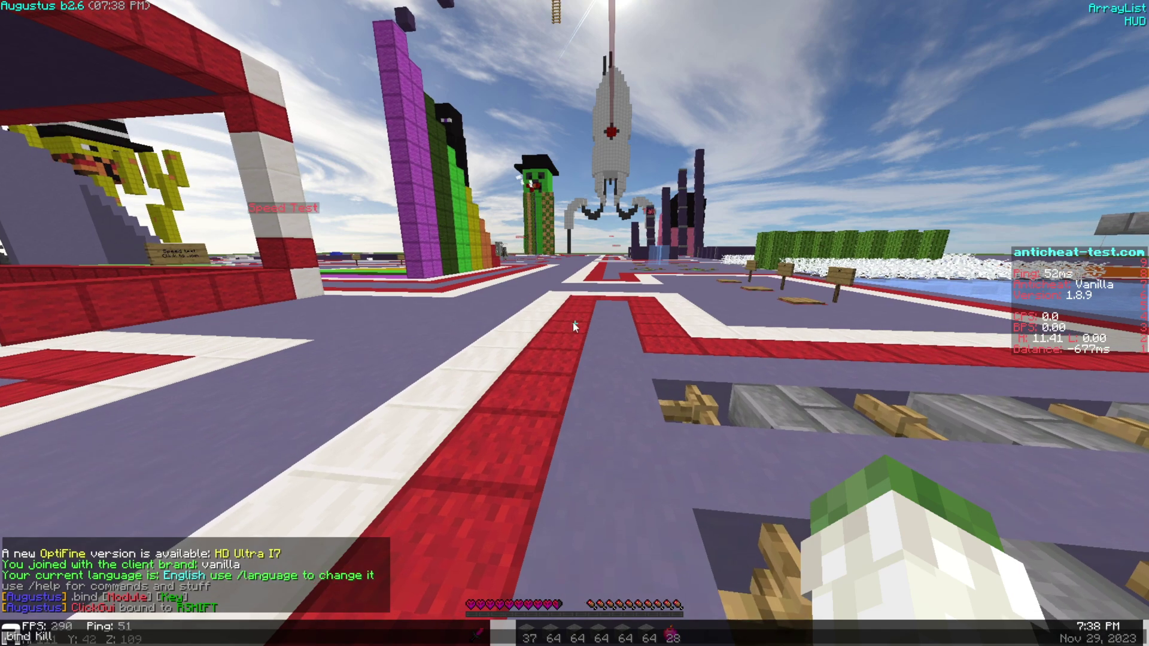
text(llAa R)
key(Return)
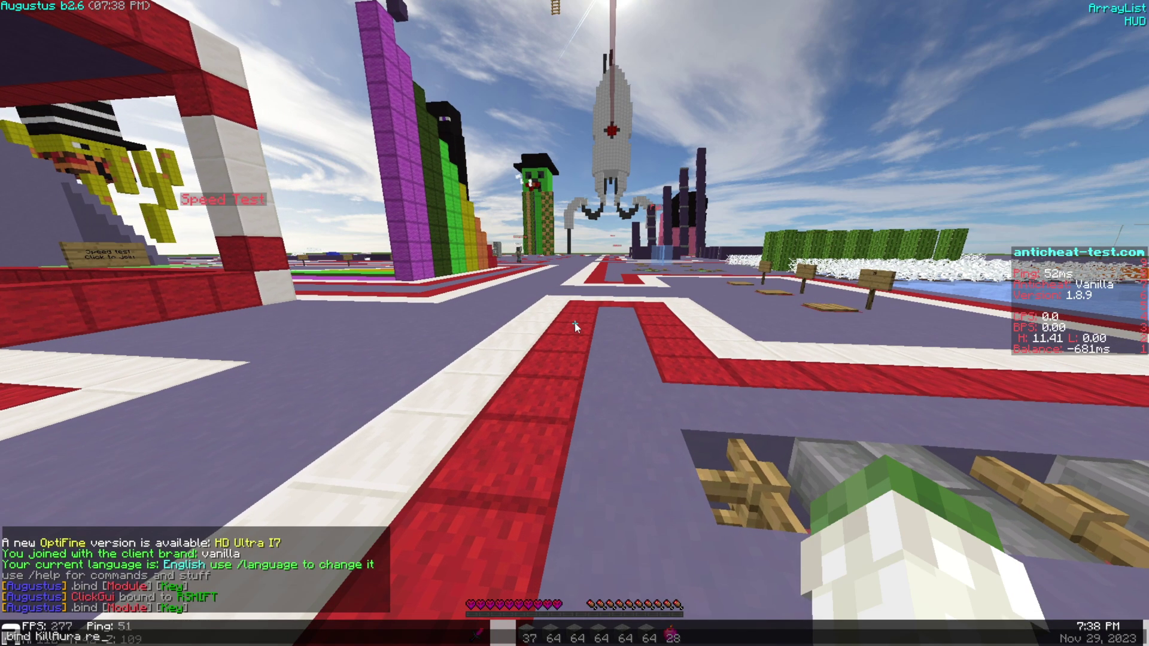
Step: Walk across the map while repeatedly checking the player list
key(w)
key(Tab)
key(w)
key(Tab)
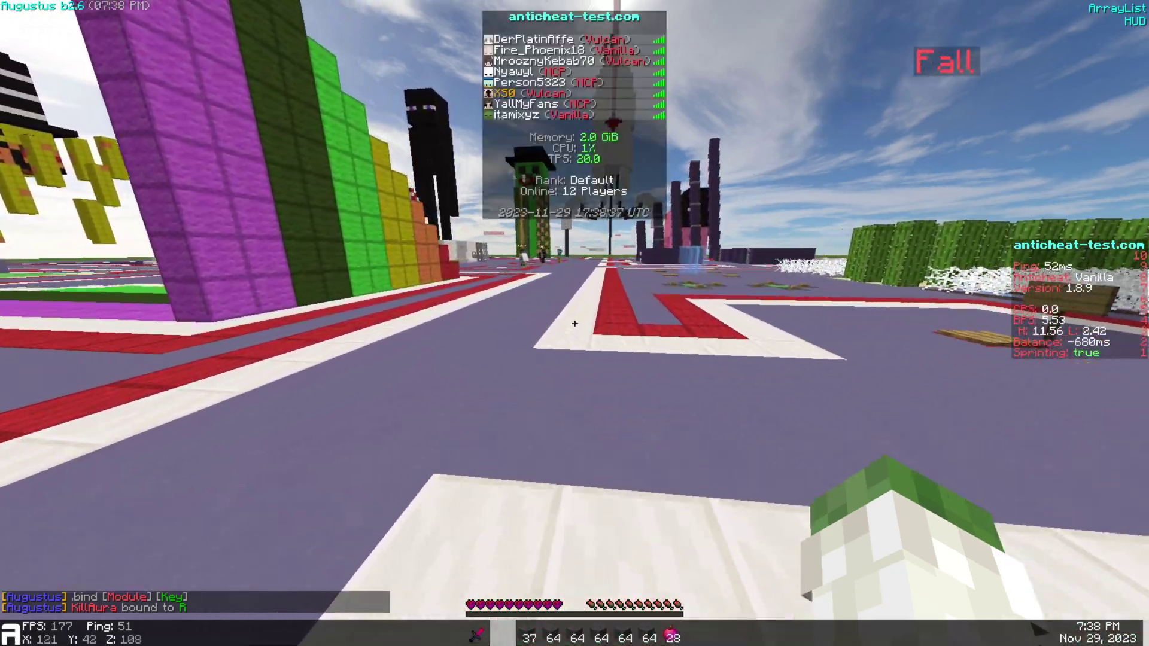
key(w)
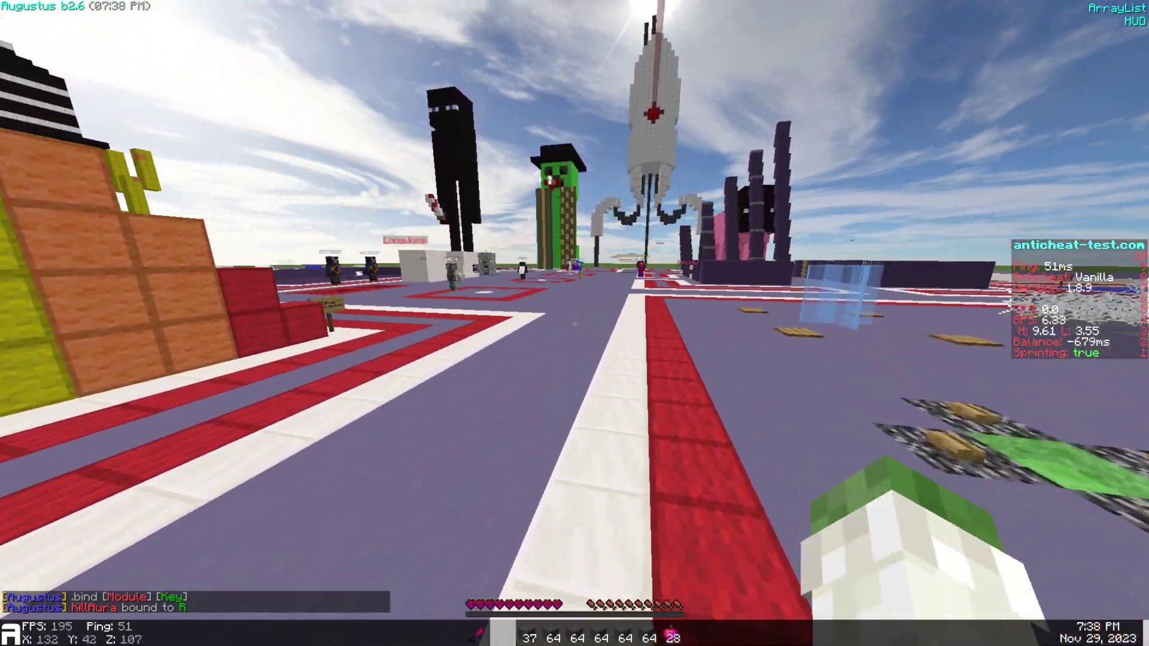
key(Tab)
key(w)
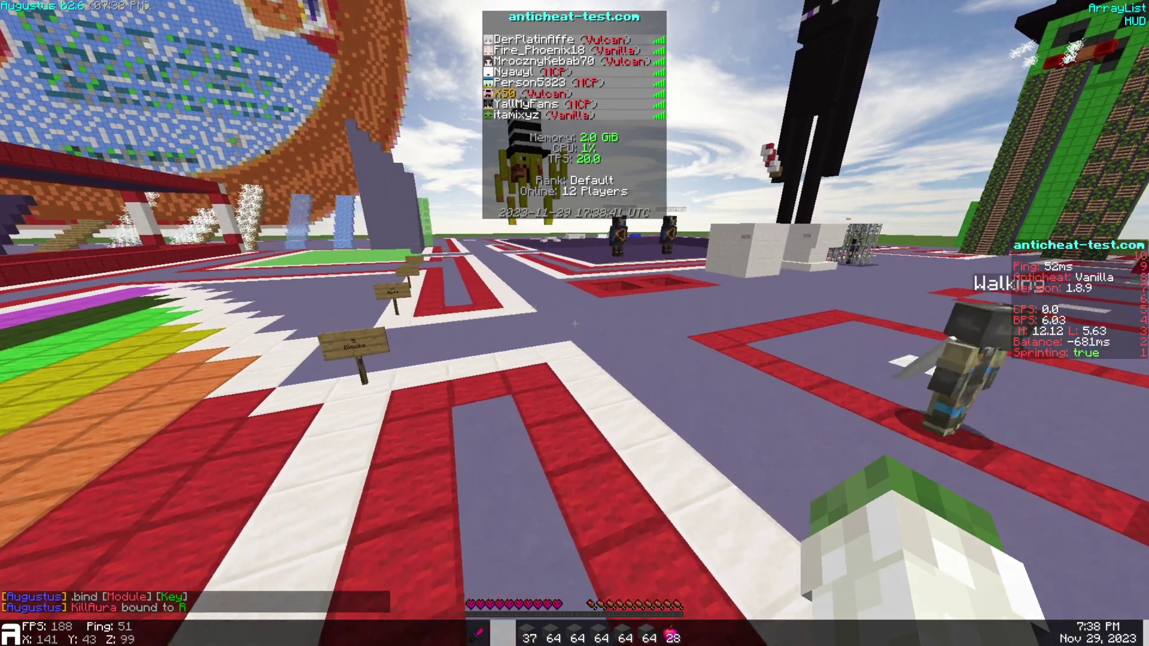